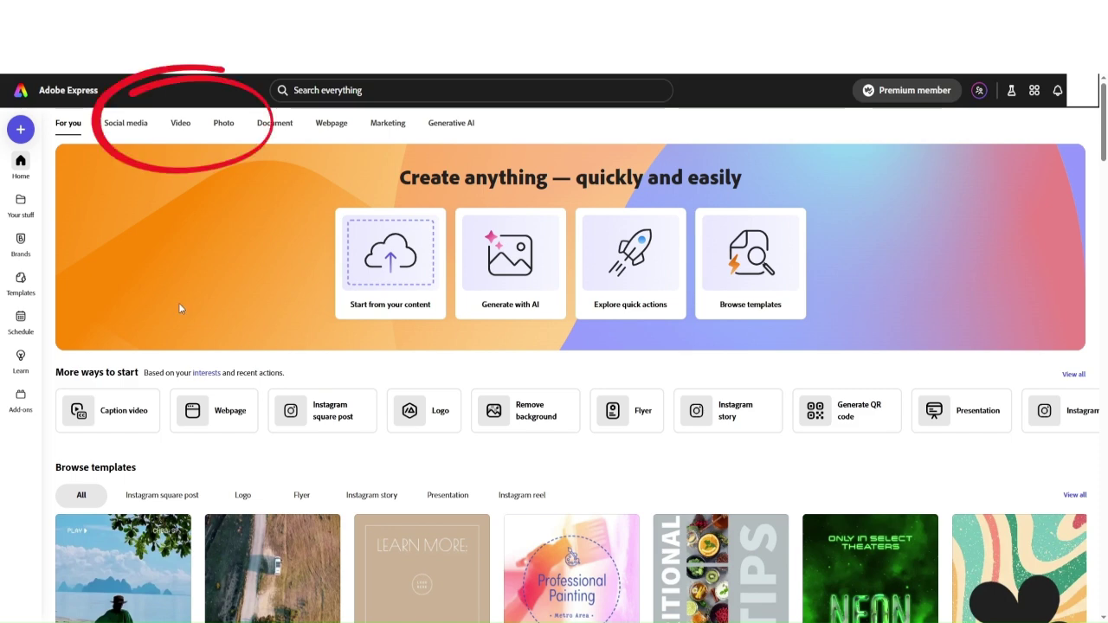
Step: Switch the home page to the Video category to show video quick actions and templates
{"action": "left_click", "coordinate": [181, 125]}
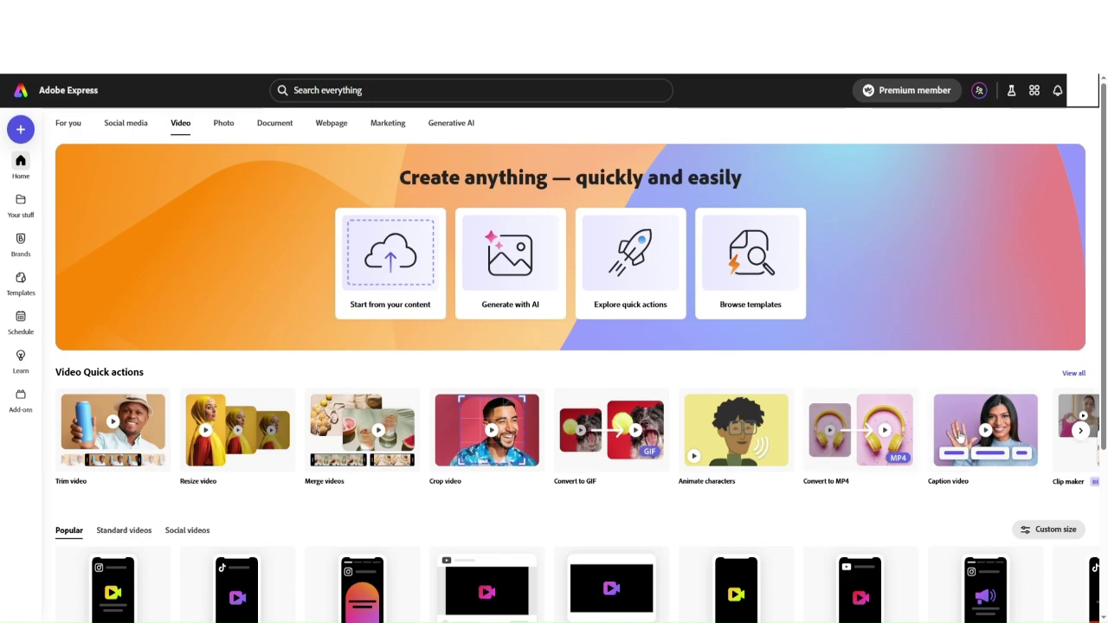
Step: Start Caption video, keep English (US) as the language, and upload the T-shirt mockup video
{"action": "left_click", "coordinate": [961, 433]}
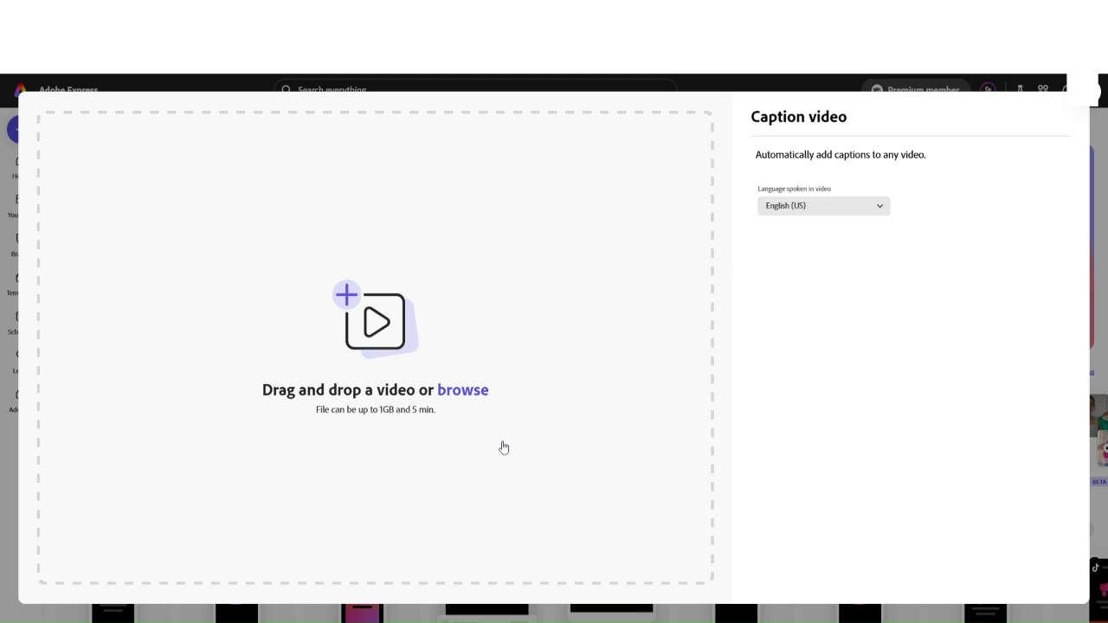
{"action": "left_click", "coordinate": [796, 210]}
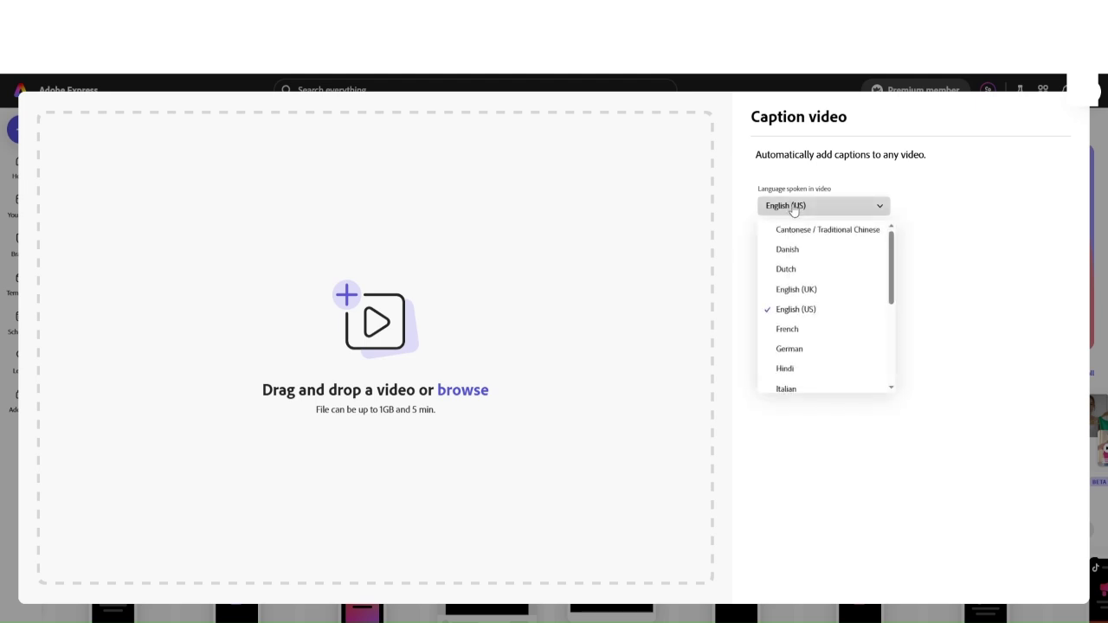
{"action": "left_click", "coordinate": [935, 293]}
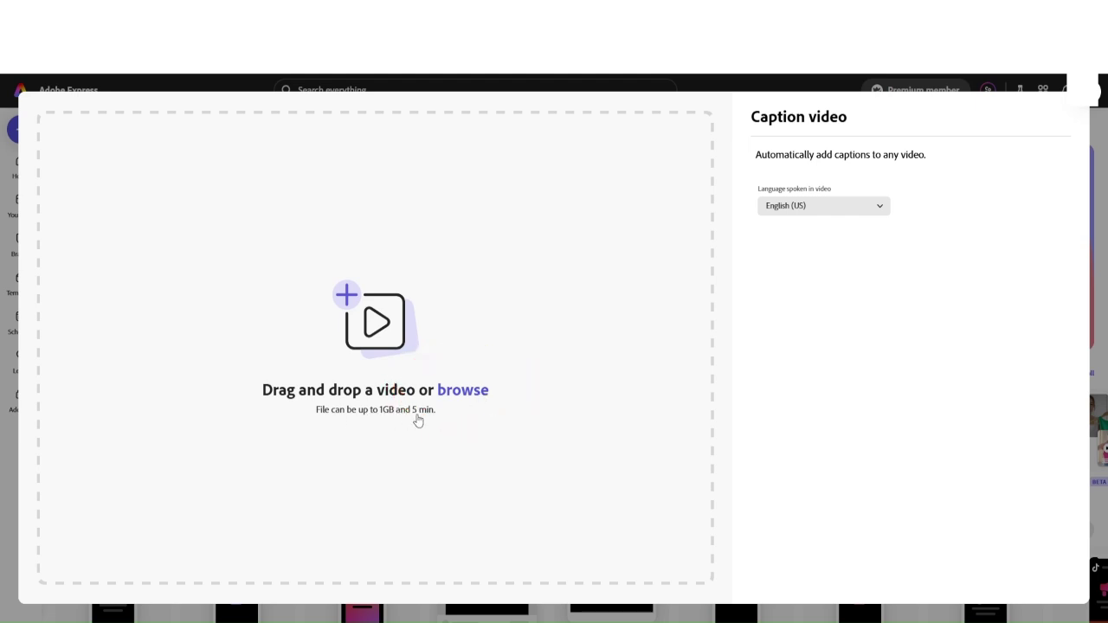
{"action": "left_click", "coordinate": [462, 391]}
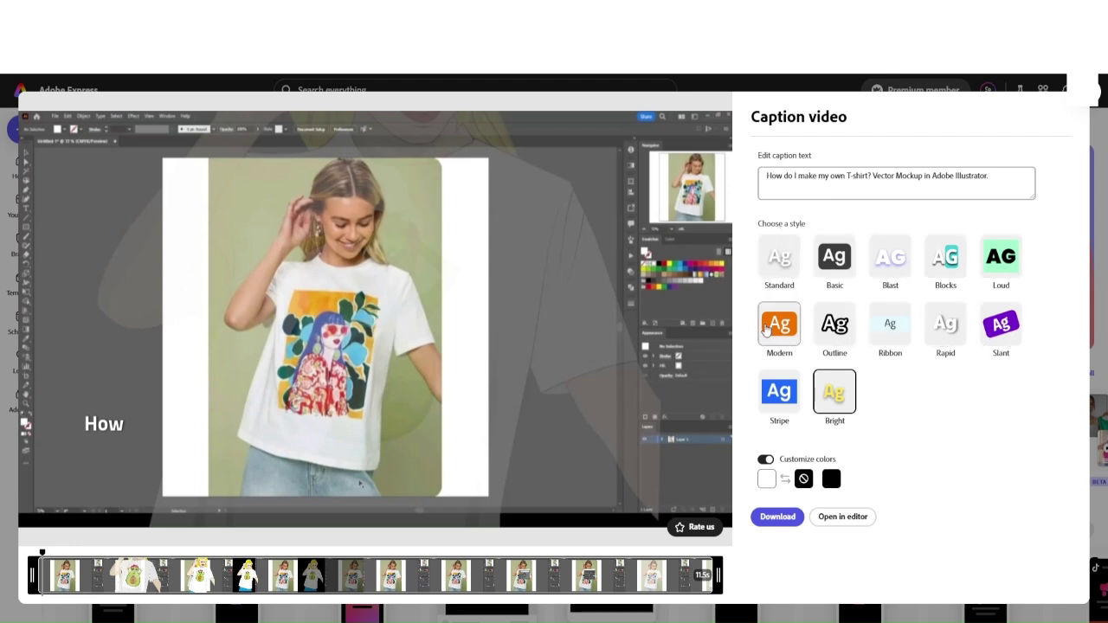
Step: Preview the Standard, Modern and Outline caption styles, then apply the Bright style
{"action": "left_click", "coordinate": [781, 262]}
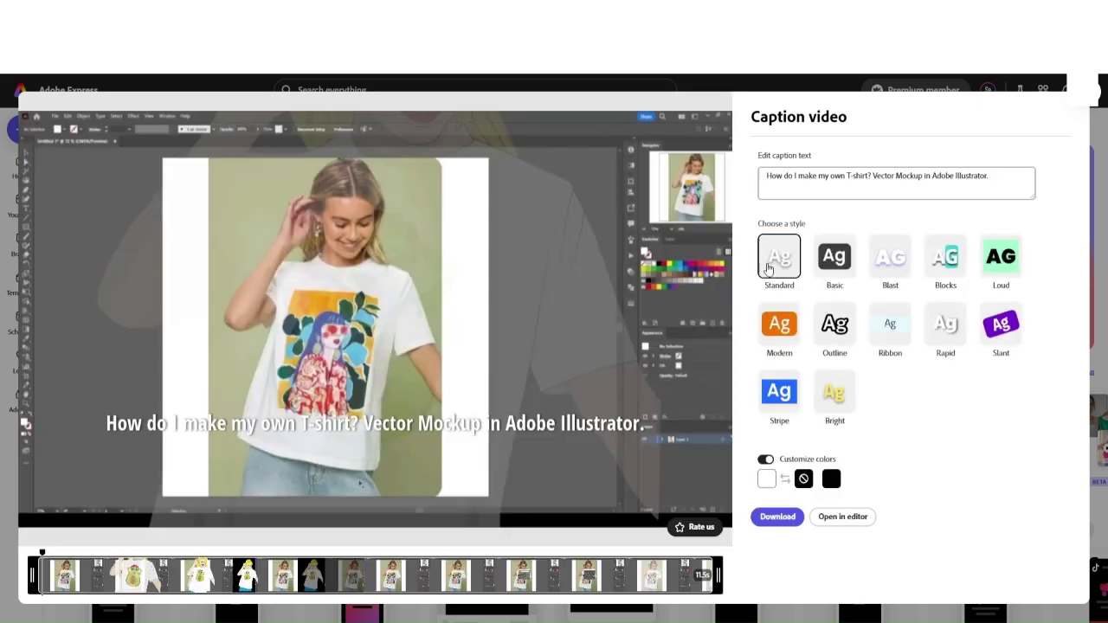
{"action": "left_click", "coordinate": [782, 329]}
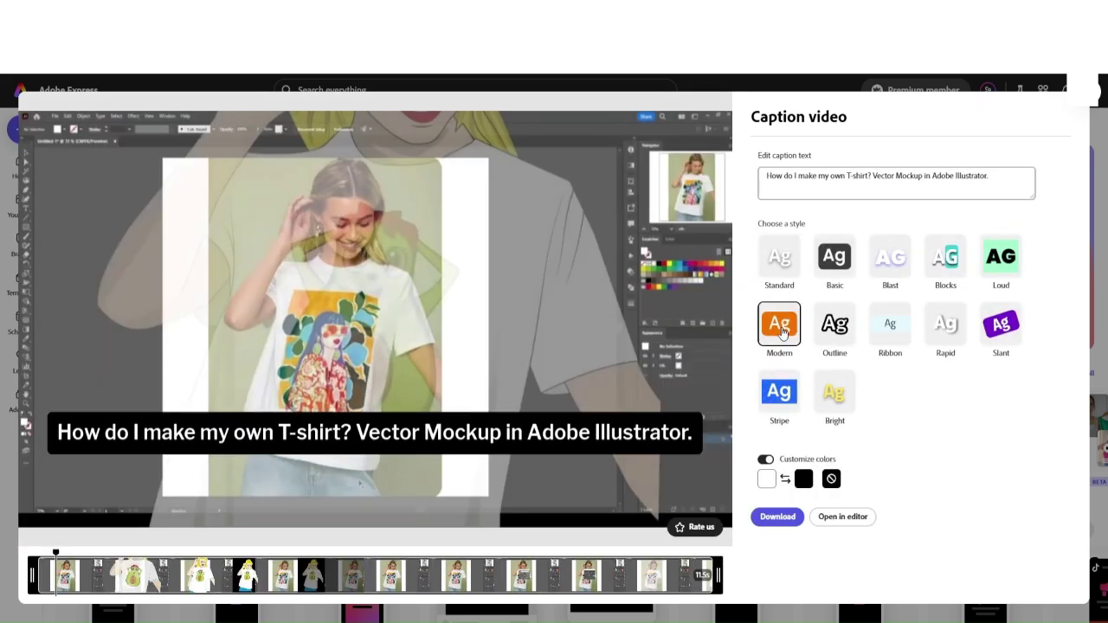
{"action": "left_click", "coordinate": [833, 334]}
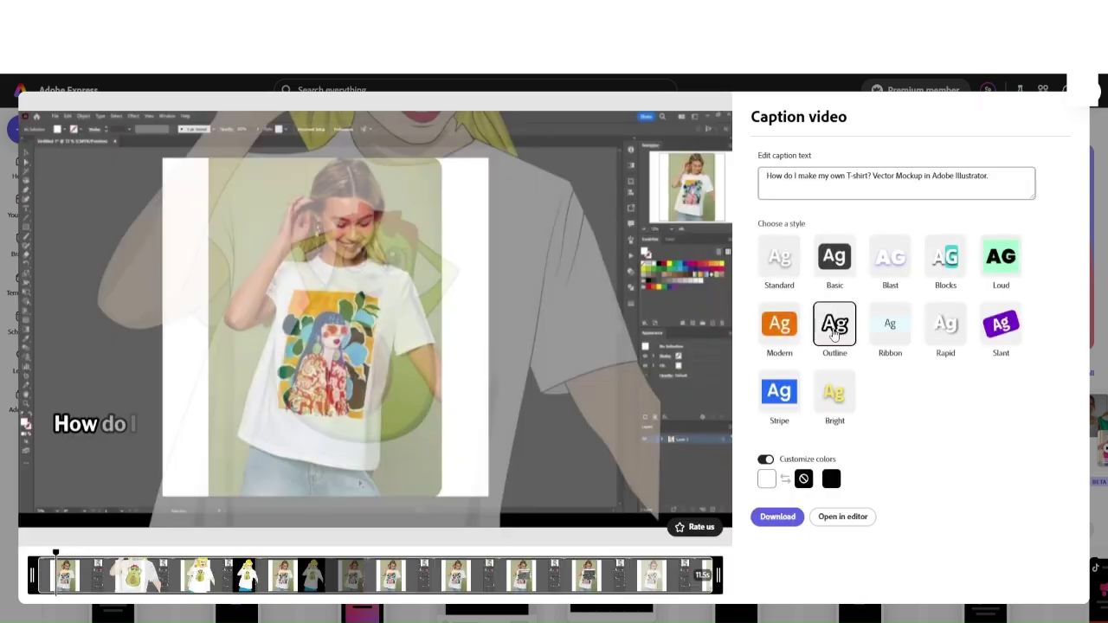
{"action": "left_click", "coordinate": [378, 322]}
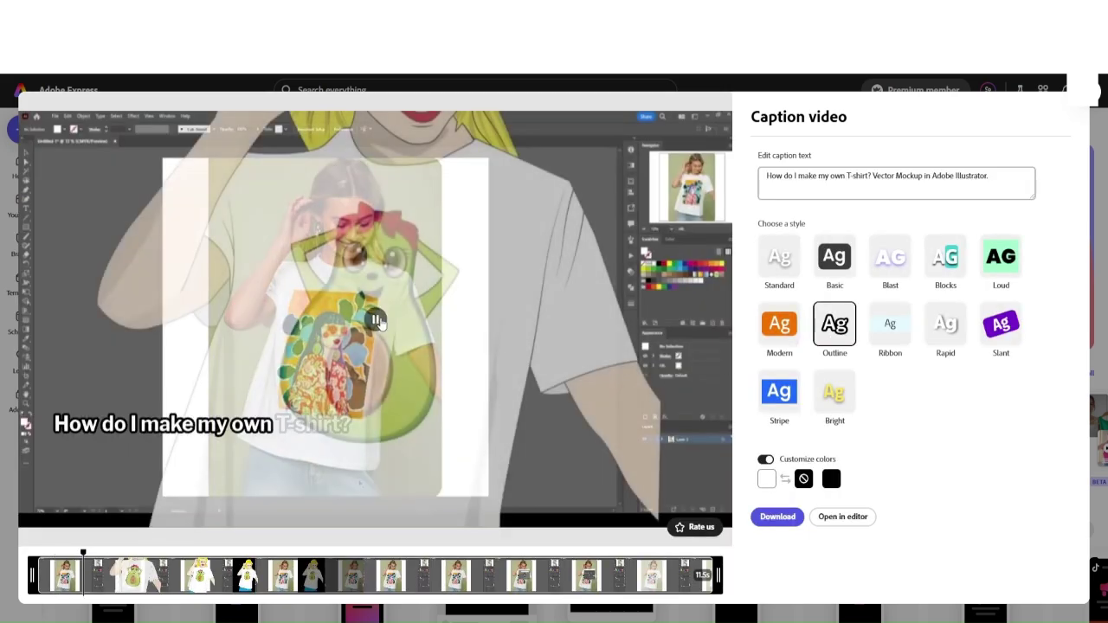
{"action": "left_click", "coordinate": [829, 394]}
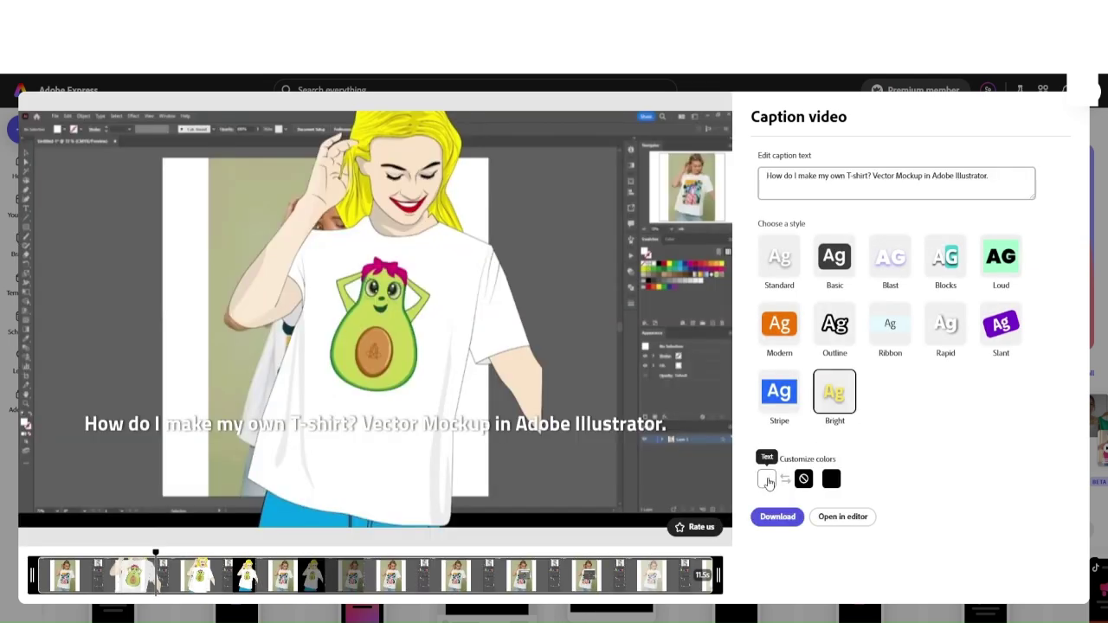
Step: Set the caption text colour to light blue and download the captioned video
{"action": "left_click", "coordinate": [767, 478]}
{"action": "left_click", "coordinate": [818, 509]}
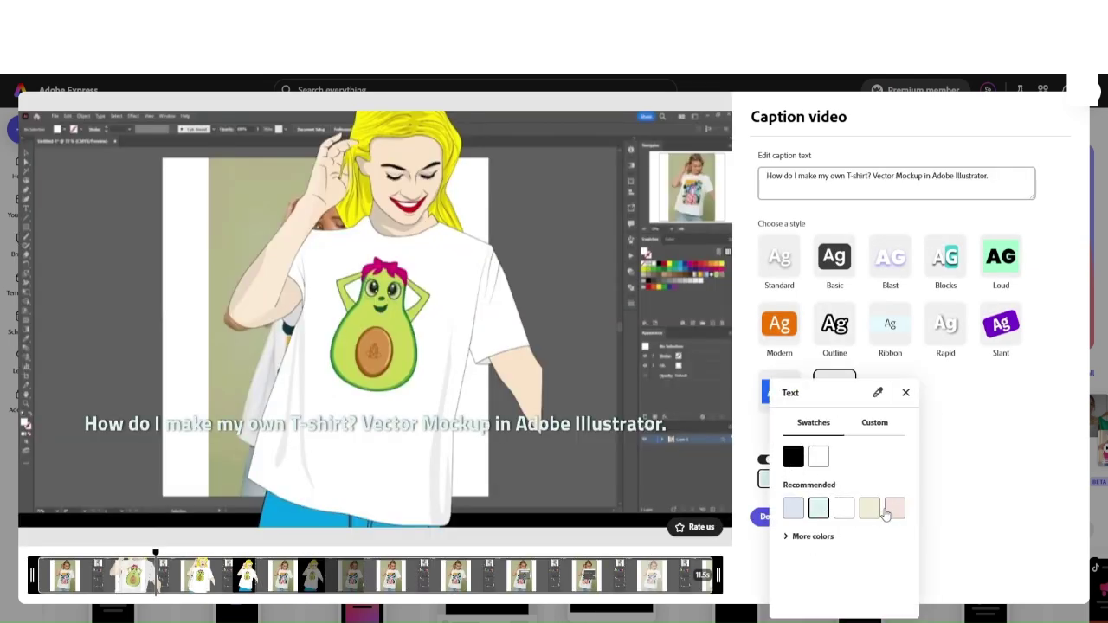
{"action": "left_click", "coordinate": [870, 508]}
{"action": "left_click", "coordinate": [813, 536]}
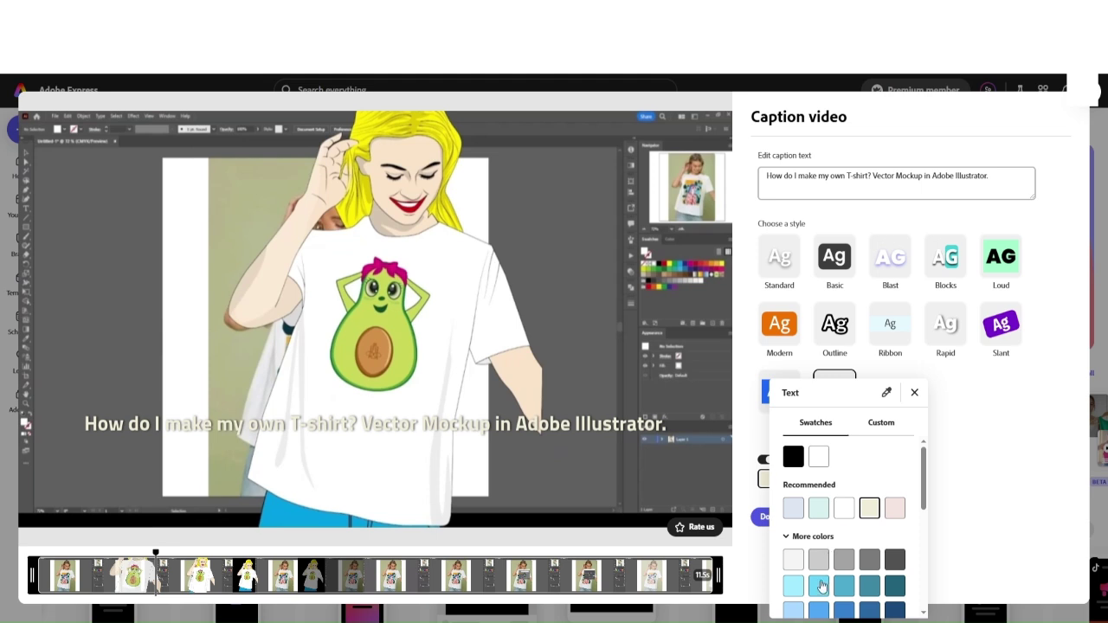
{"action": "left_click", "coordinate": [819, 586]}
{"action": "left_click", "coordinate": [914, 392]}
{"action": "left_click", "coordinate": [866, 181]}
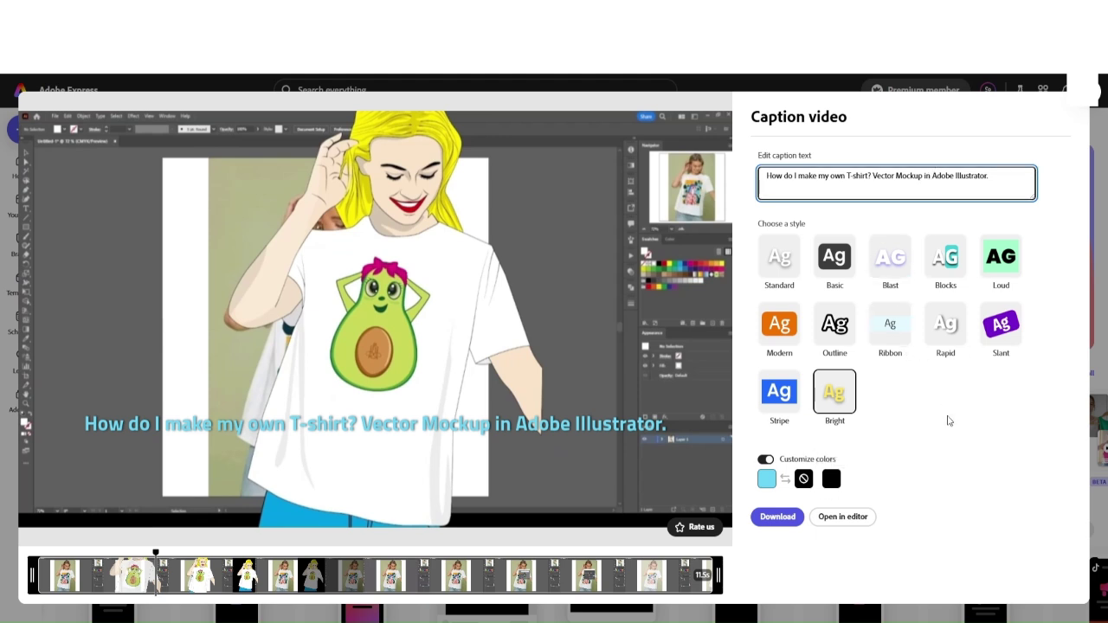
{"action": "left_click", "coordinate": [781, 518]}
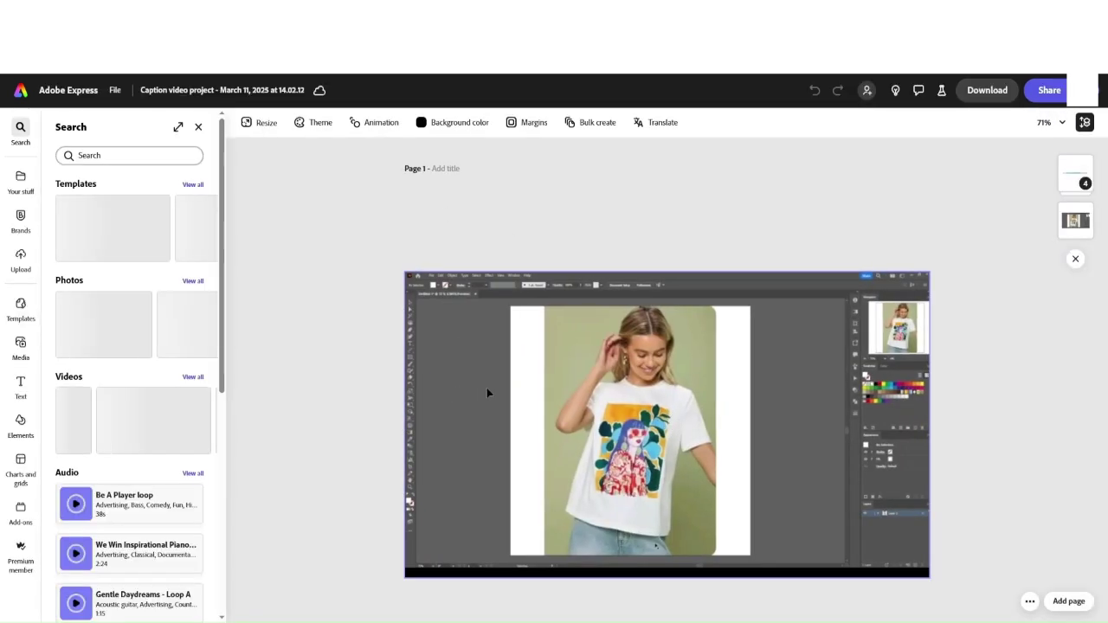
Step: Select the captioned clip on page 1 of the new Caption video project
{"action": "left_click", "coordinate": [537, 394]}
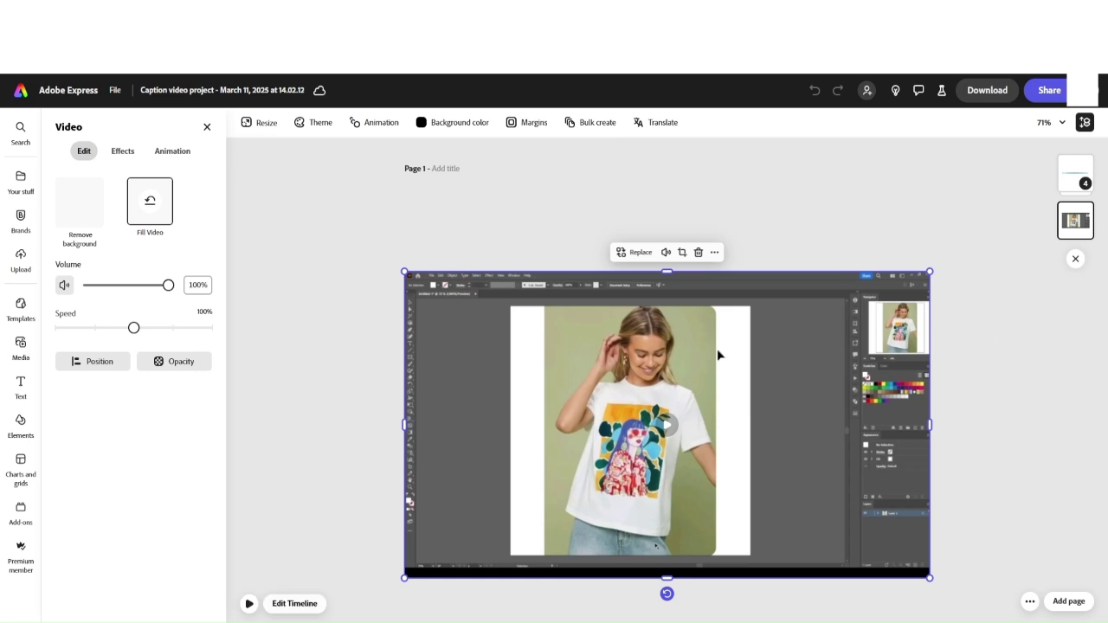
Step: Show the timeline, play and pause at 0:06, and select the caption text layer
{"action": "left_click", "coordinate": [298, 604]}
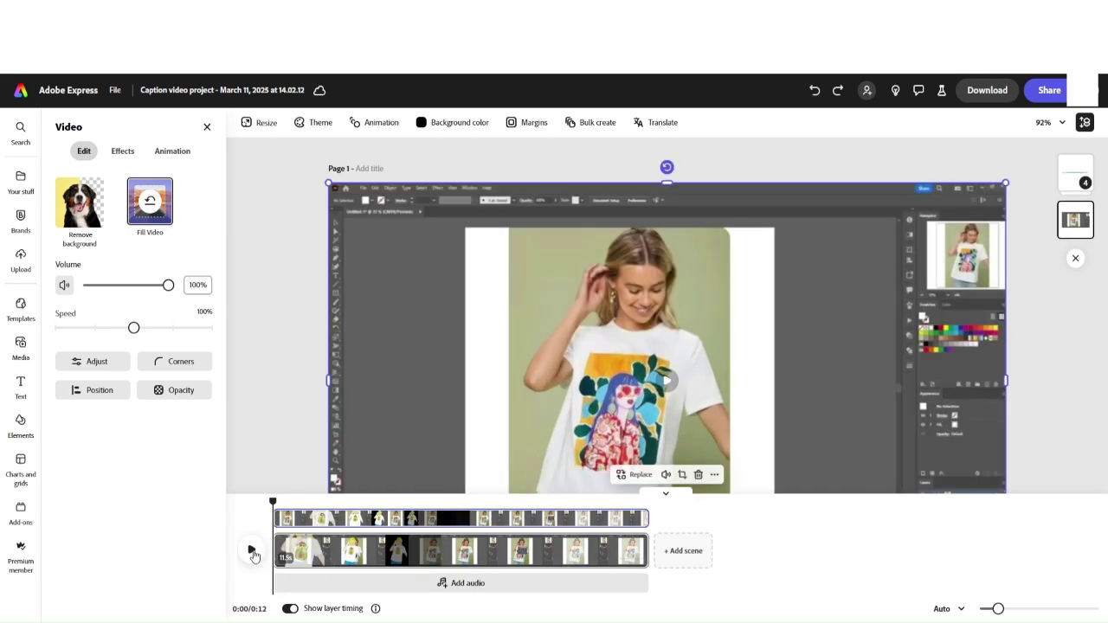
{"action": "left_click", "coordinate": [252, 552]}
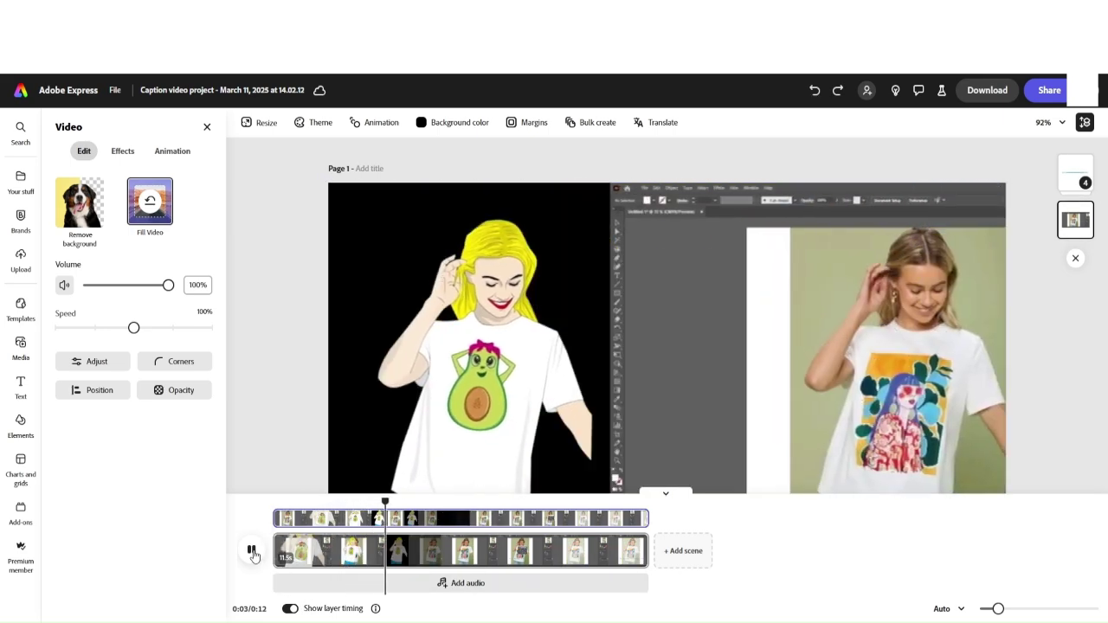
{"action": "left_click", "coordinate": [251, 551]}
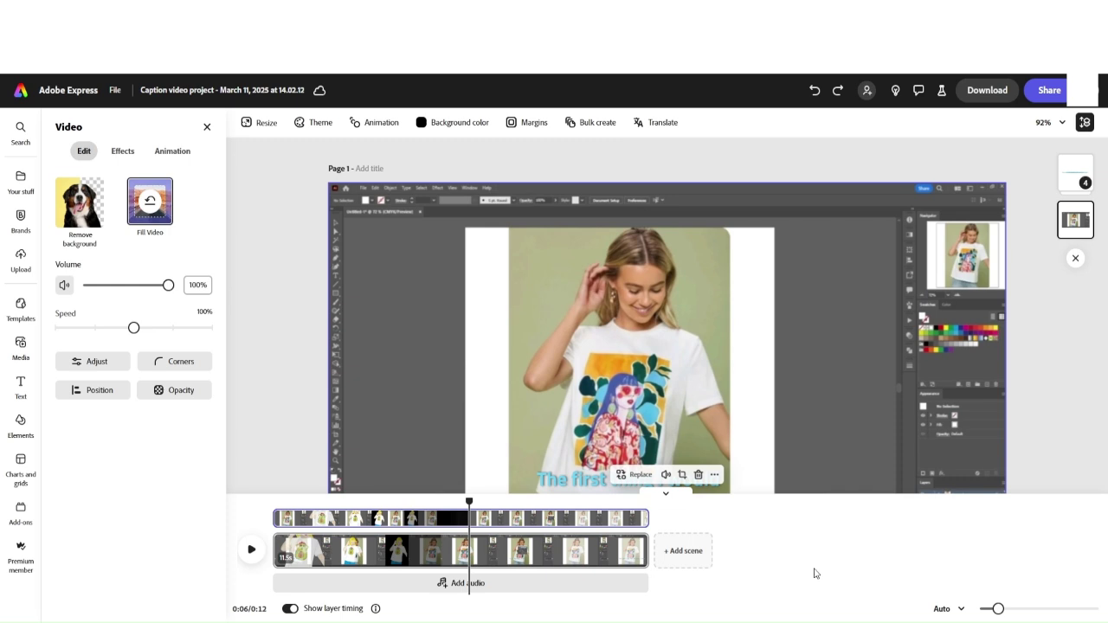
{"action": "left_click", "coordinate": [586, 519]}
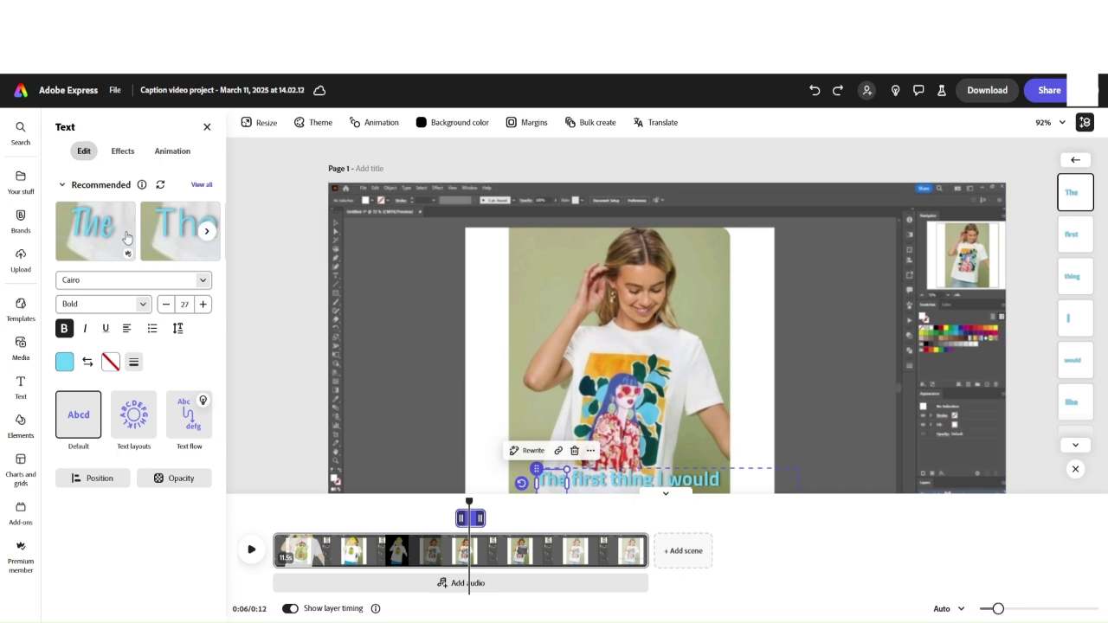
Step: Try the second recommended text style, undo it, and open the caption font options
{"action": "left_click", "coordinate": [207, 232]}
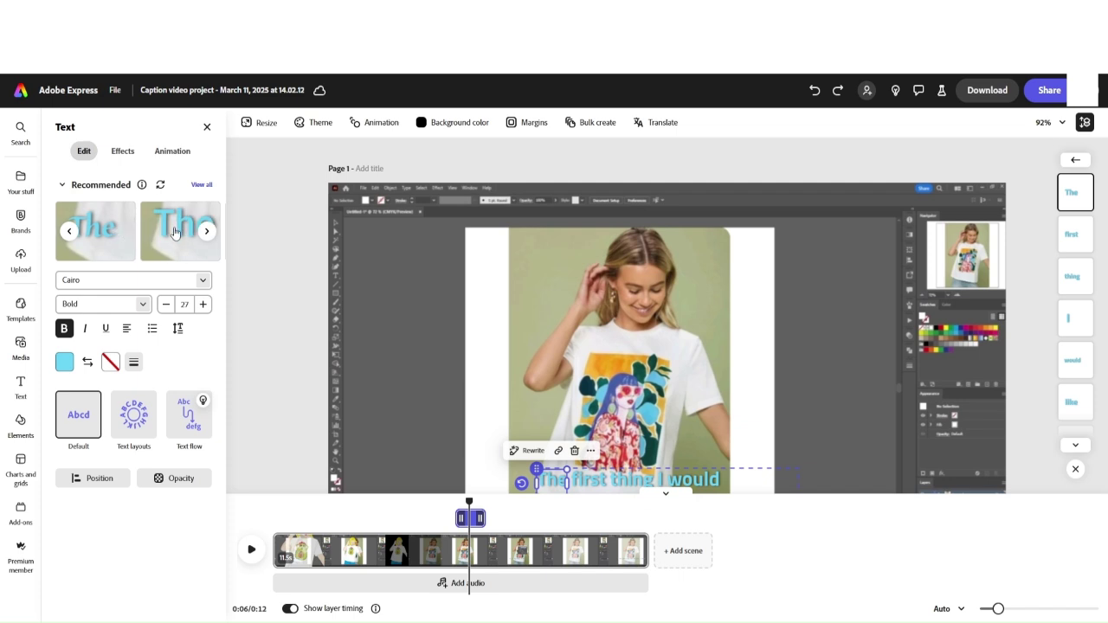
{"action": "left_click", "coordinate": [174, 231]}
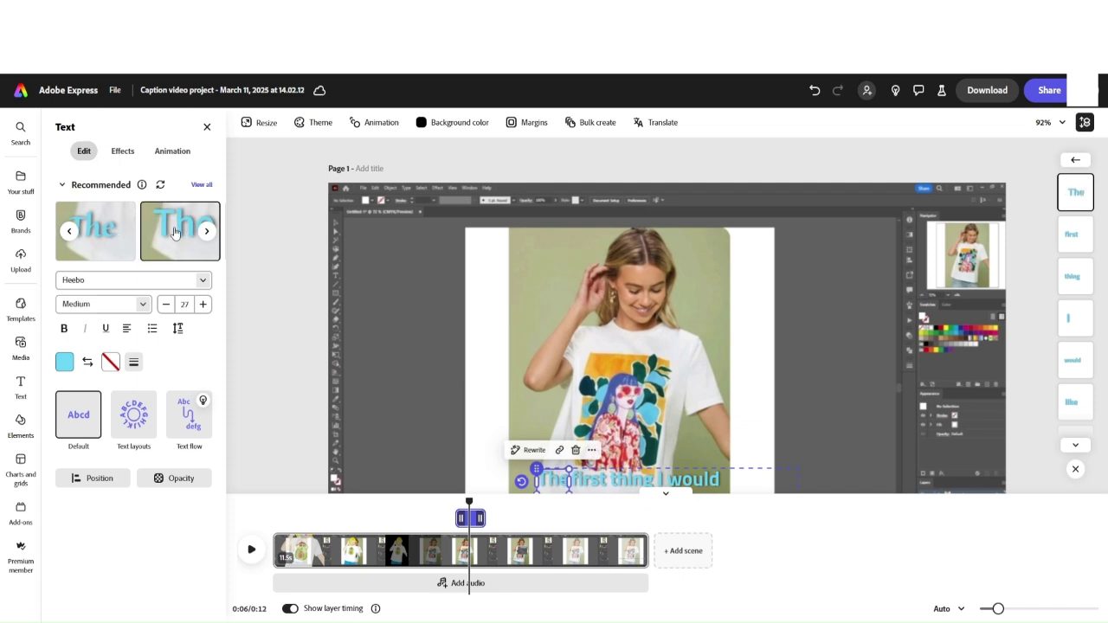
{"action": "key", "text": "ctrl+z"}
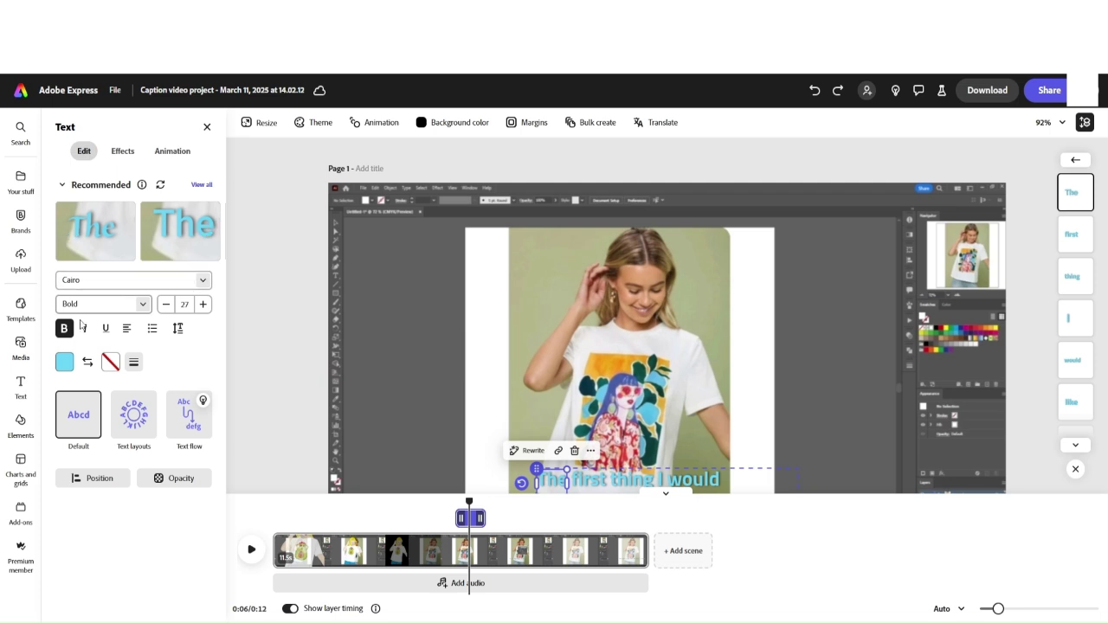
{"action": "left_click", "coordinate": [114, 282]}
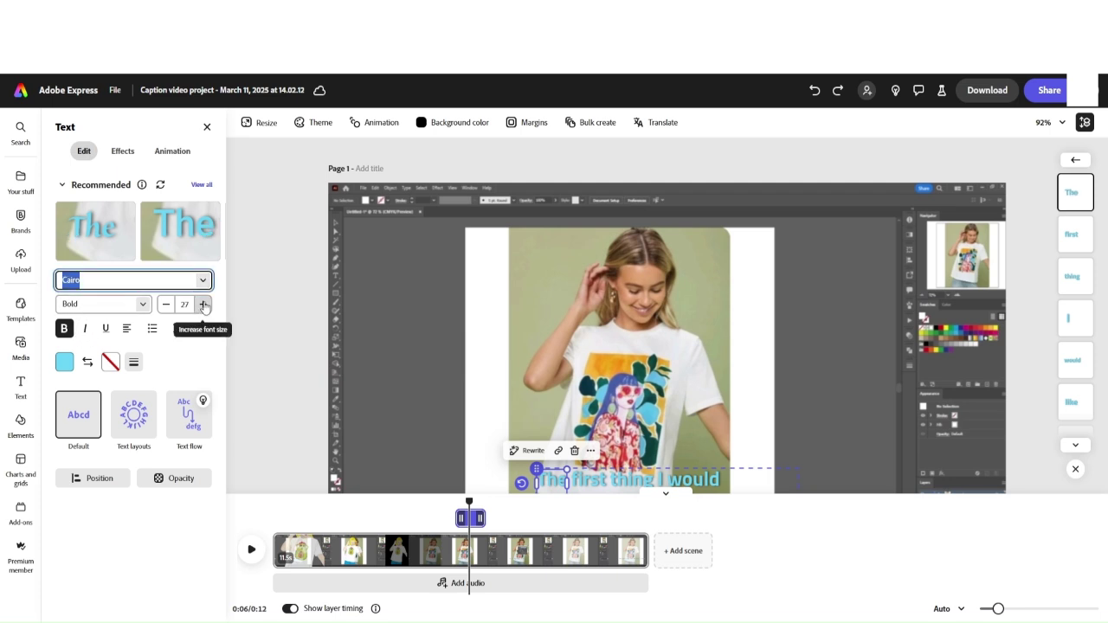
Step: Raise the caption font size, then undo back down to size 30
{"action": "left_click", "coordinate": [204, 304]}
{"action": "left_click", "coordinate": [203, 304]}
{"action": "left_click", "coordinate": [204, 305]}
{"action": "left_click", "coordinate": [204, 305]}
{"action": "left_click", "coordinate": [204, 304]}
{"action": "left_click", "coordinate": [203, 305]}
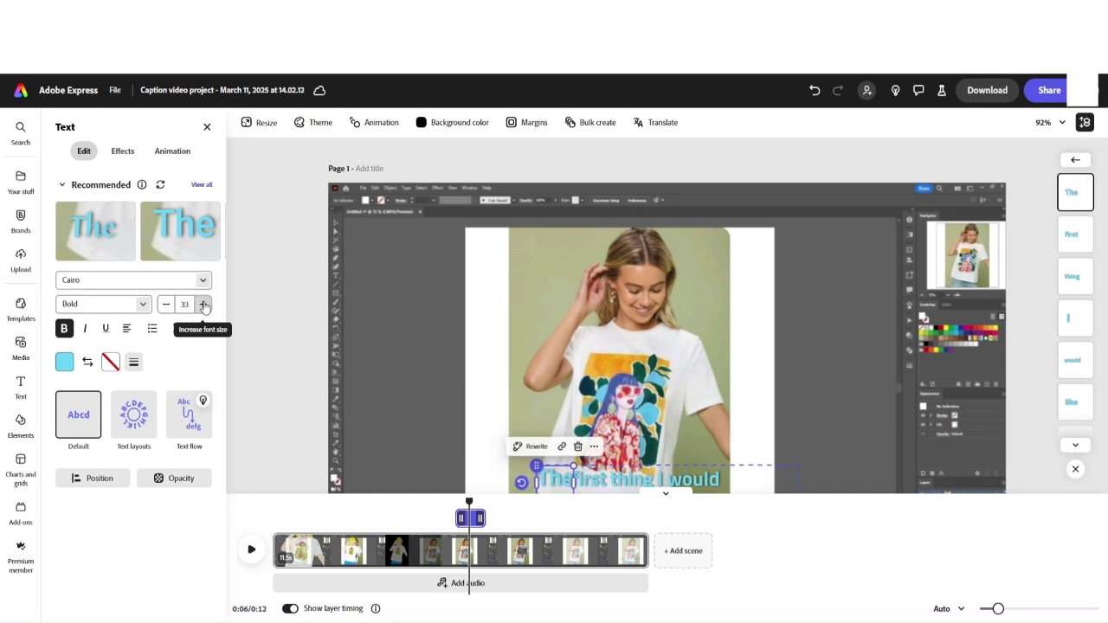
{"action": "left_click", "coordinate": [420, 438]}
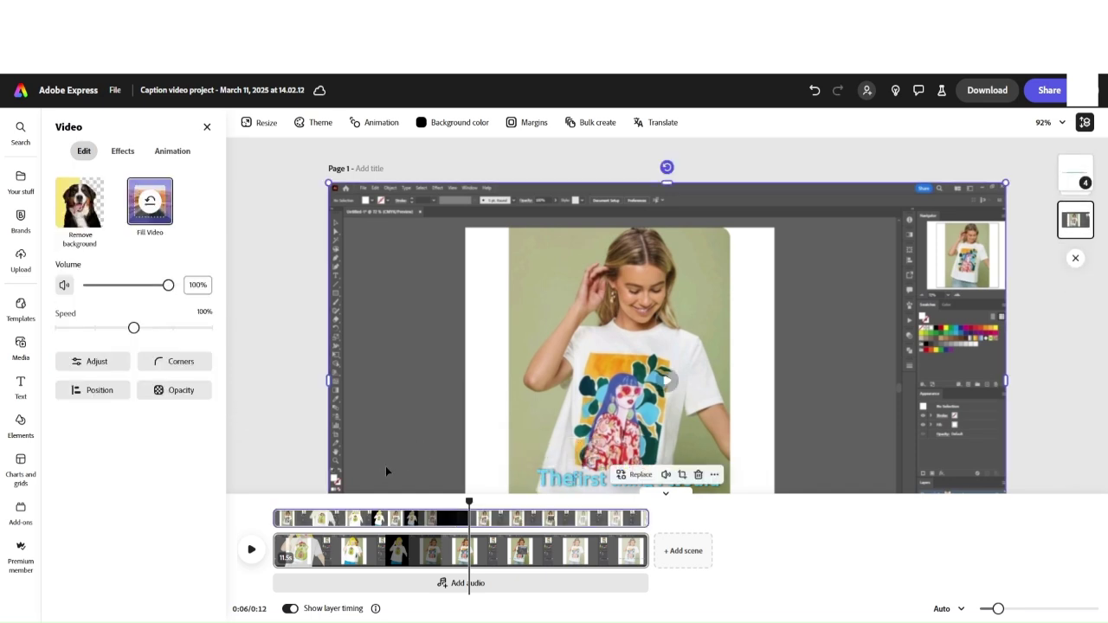
{"action": "left_click", "coordinate": [571, 478]}
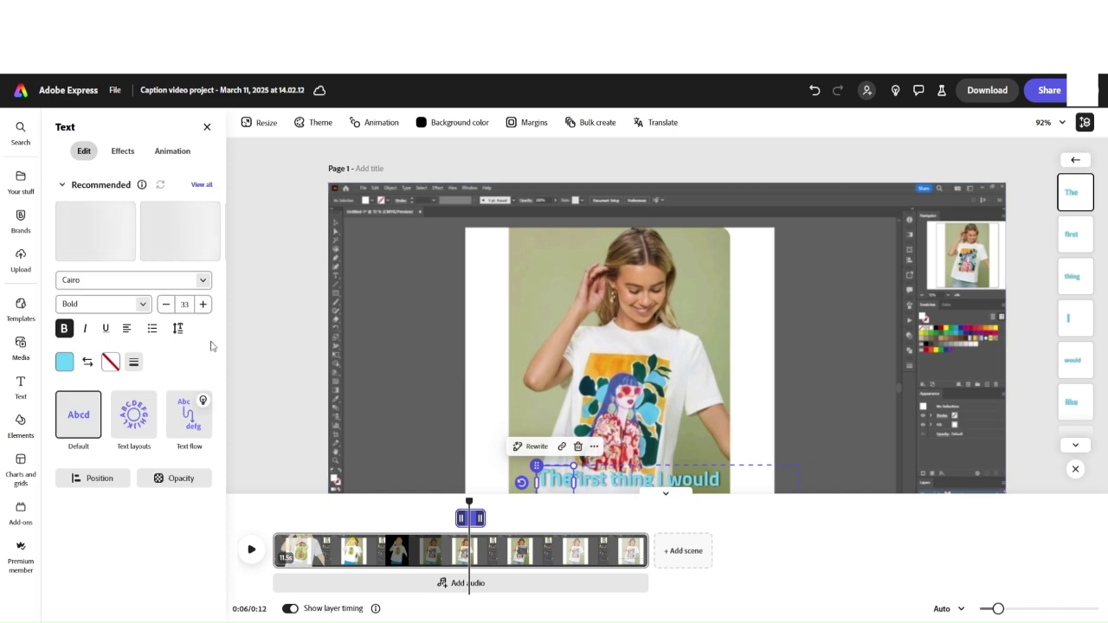
{"action": "key", "text": "ctrl+z"}
{"action": "key", "text": "ctrl+z"}
{"action": "key", "text": "ctrl+z"}
{"action": "key", "text": "ctrl+z"}
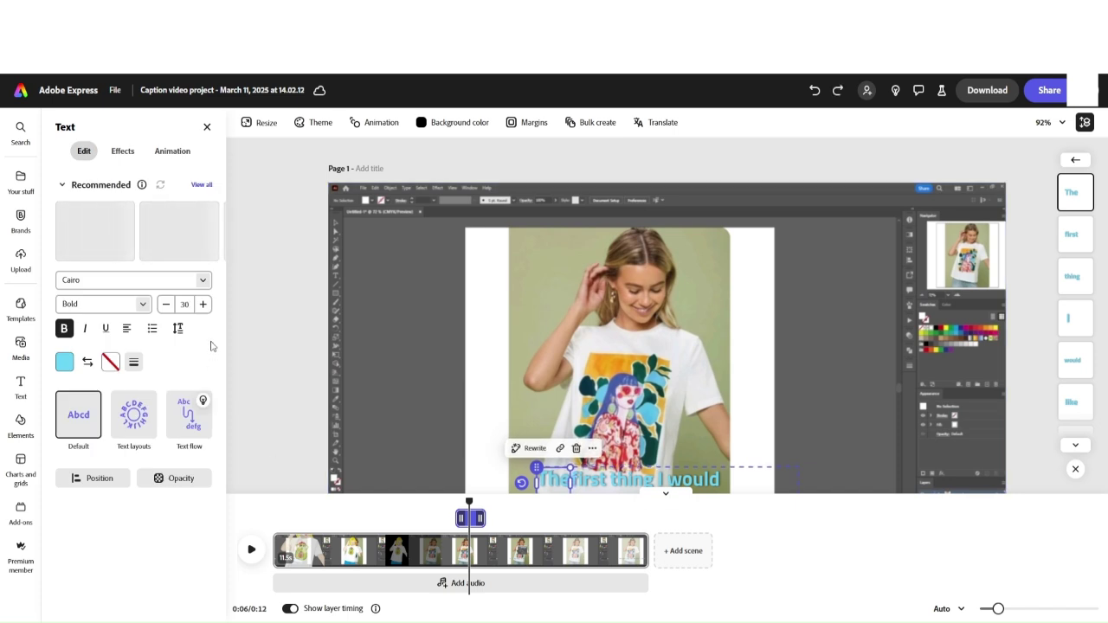
{"action": "key", "text": "ctrl+z"}
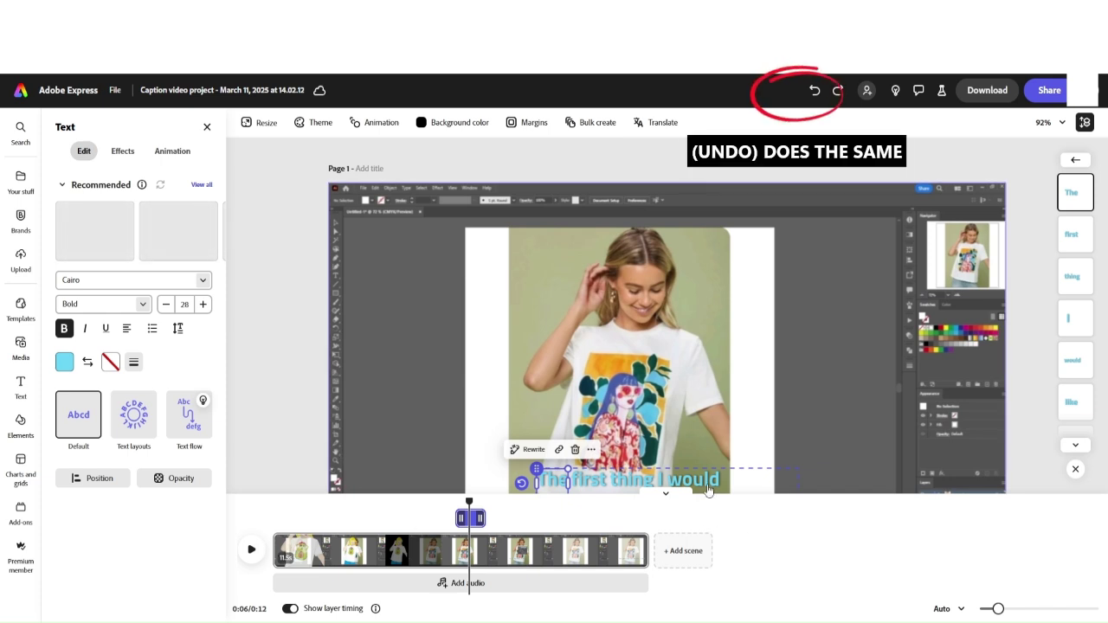
Step: Drag the caption group toward the upper-left of the video and play to check it
{"action": "left_click", "coordinate": [682, 465]}
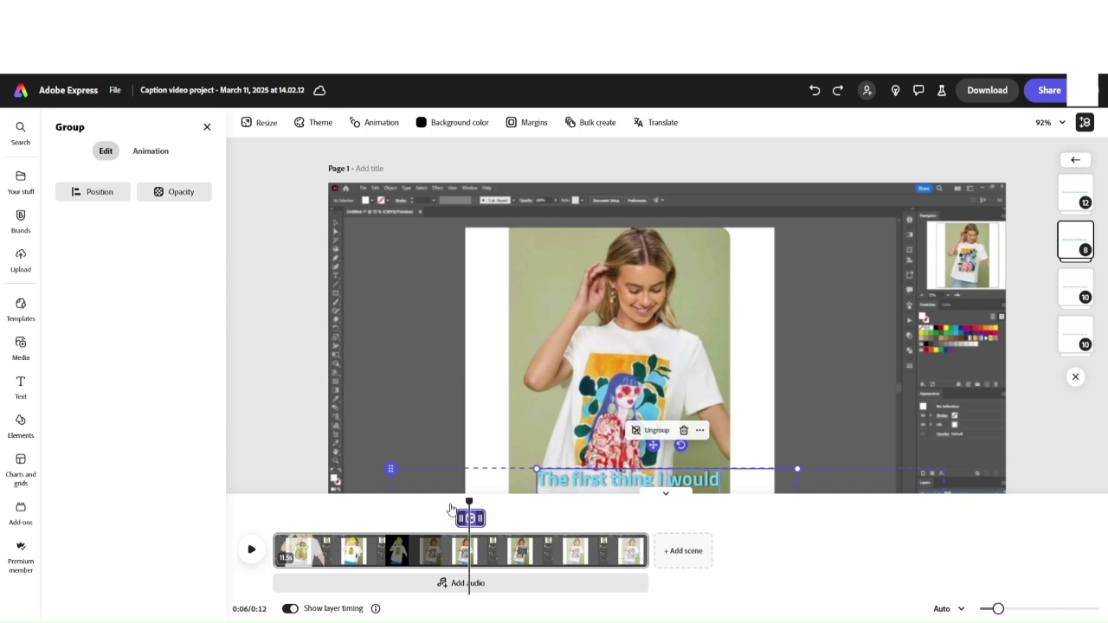
{"action": "left_click", "coordinate": [604, 478]}
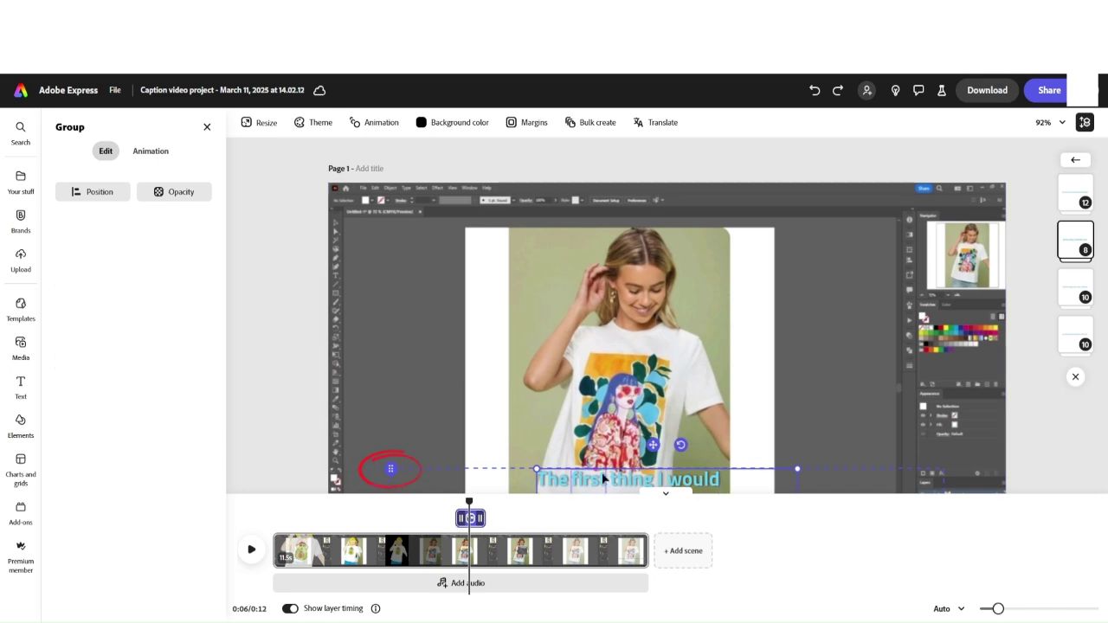
{"action": "left_click_drag", "start_coordinate": [603, 479], "coordinate": [428, 280]}
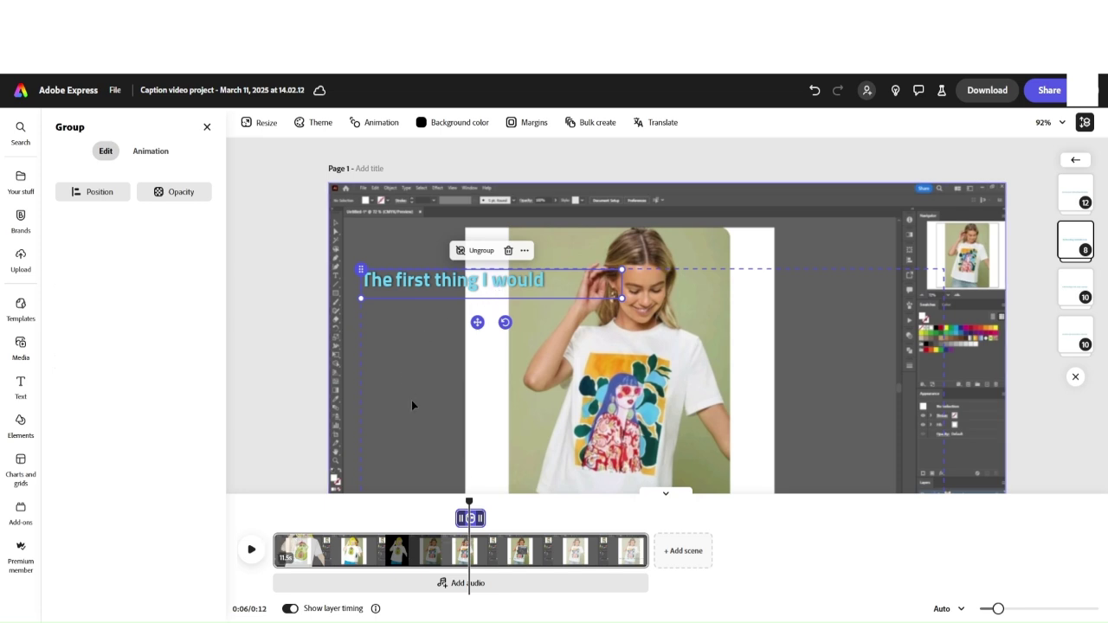
{"action": "left_click", "coordinate": [250, 551]}
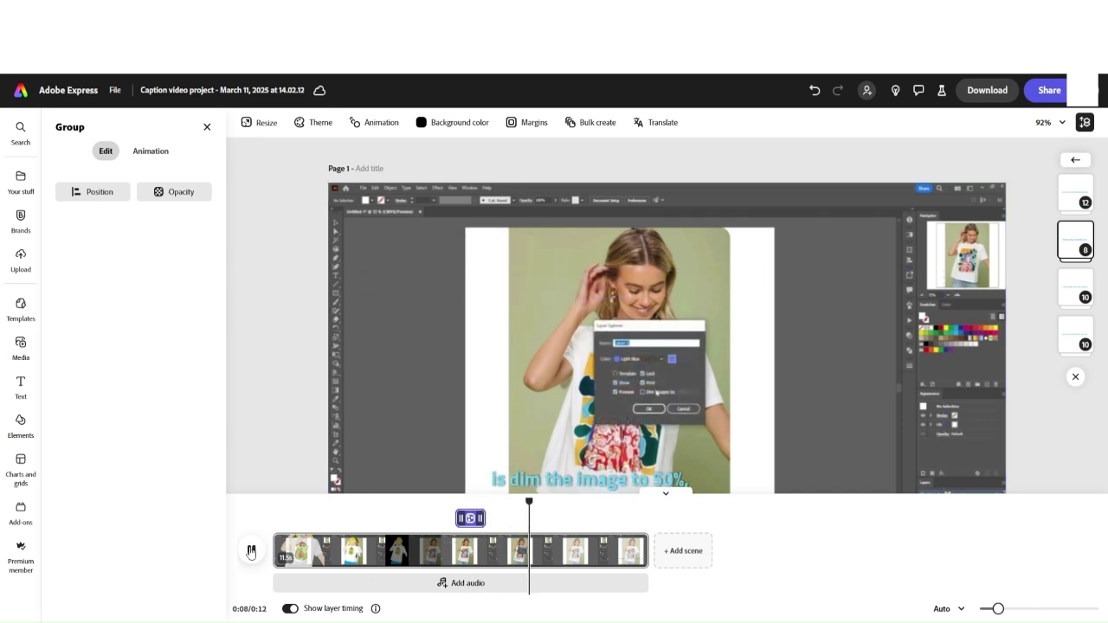
{"action": "left_click", "coordinate": [252, 551]}
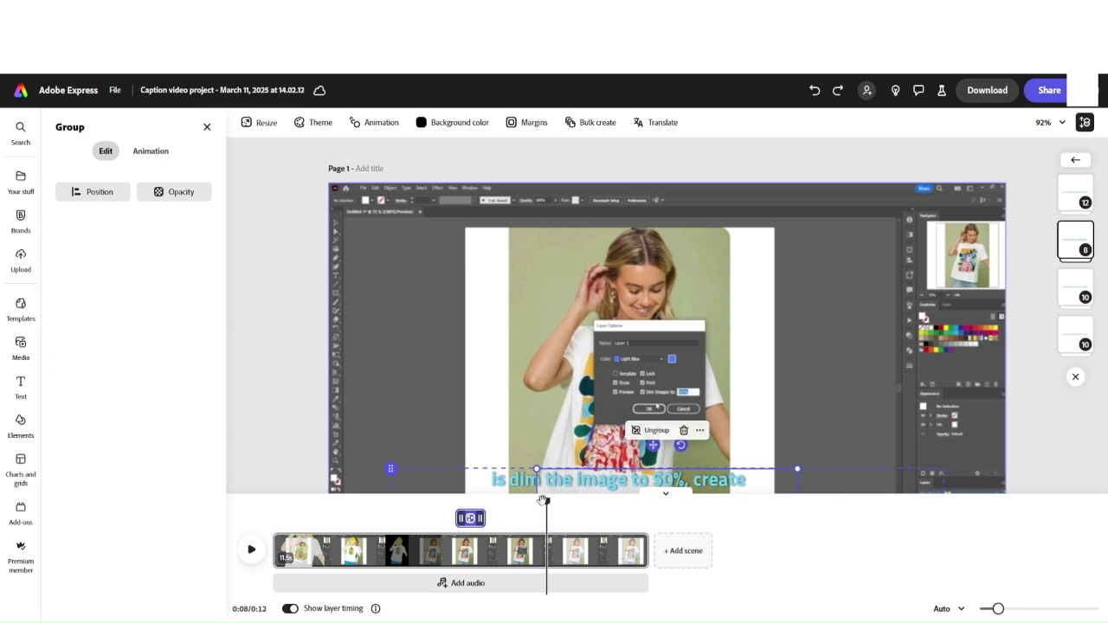
Step: Select the parent caption group, move it near the top of the frame, and replay from the start
{"action": "left_click", "coordinate": [1075, 159]}
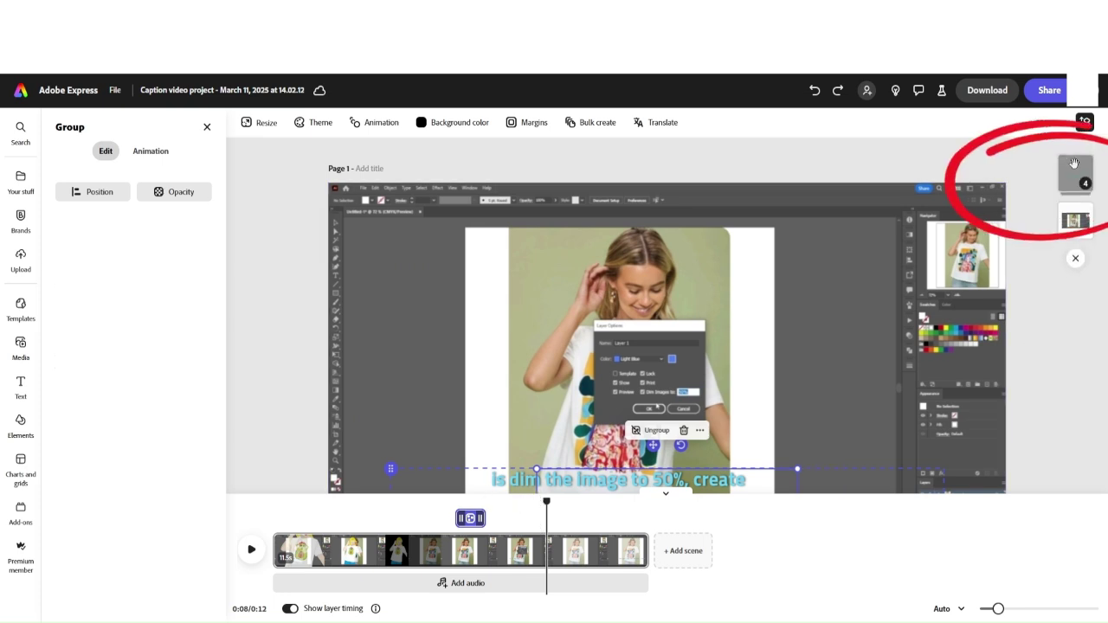
{"action": "left_click", "coordinate": [1062, 172]}
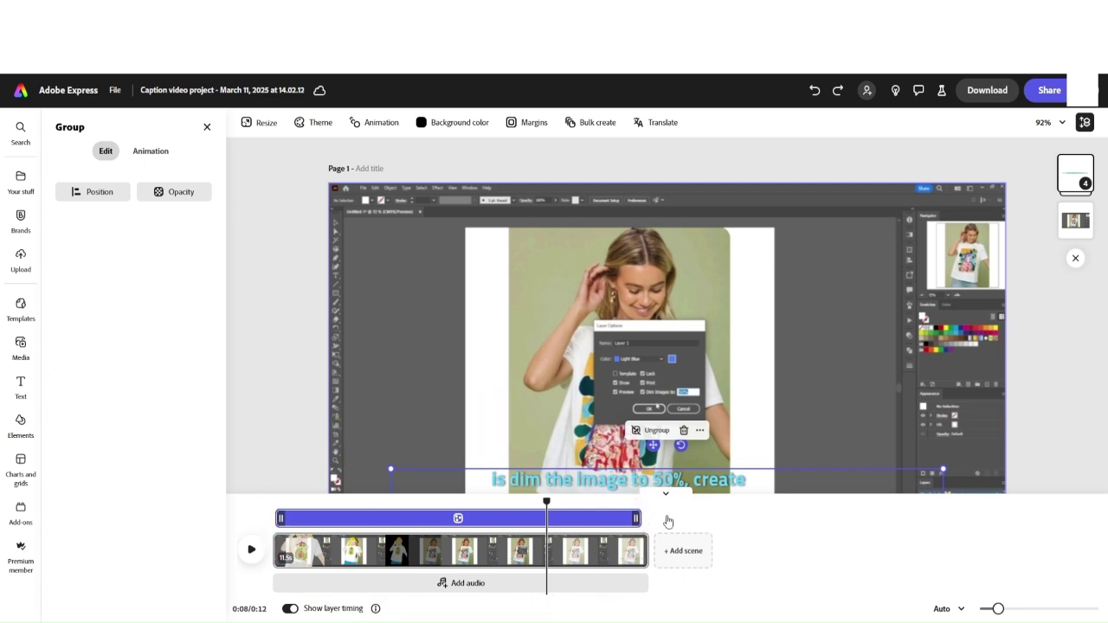
{"action": "left_click_drag", "start_coordinate": [600, 475], "coordinate": [596, 250]}
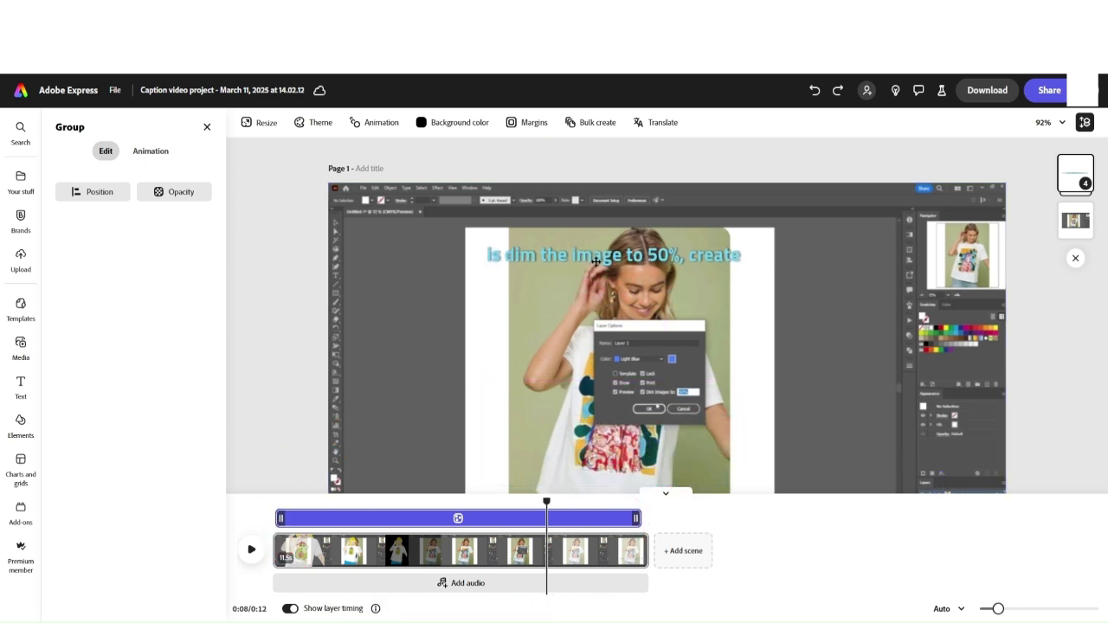
{"action": "left_click_drag", "start_coordinate": [551, 515], "coordinate": [260, 519]}
{"action": "left_click", "coordinate": [251, 549]}
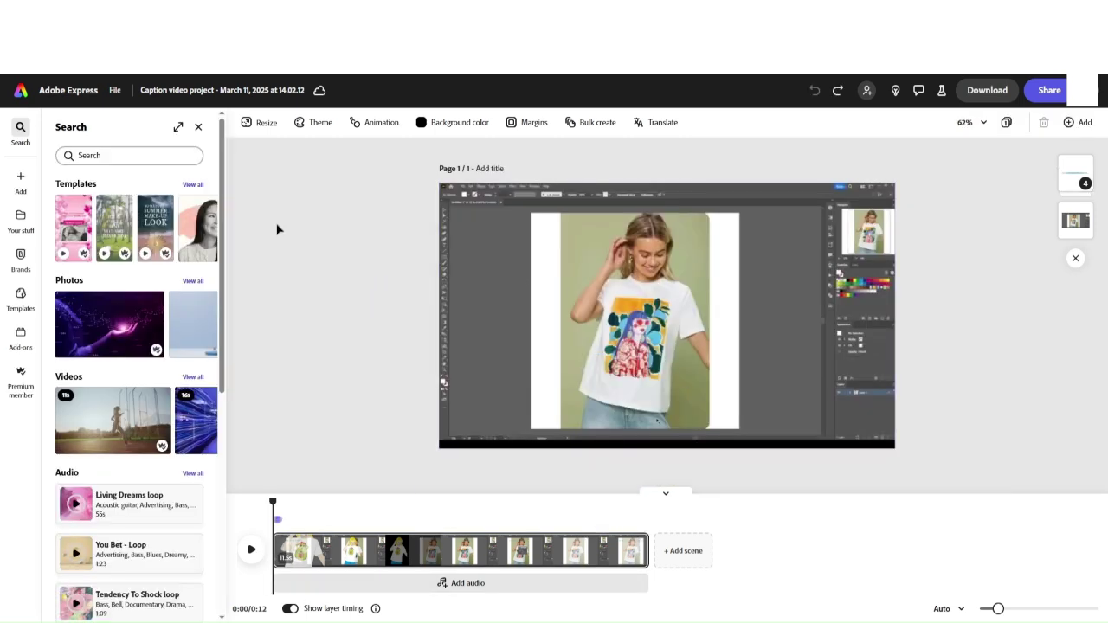
Step: Resize the design to the Instagram reel preset, 1080 × 1920
{"action": "left_click", "coordinate": [265, 126]}
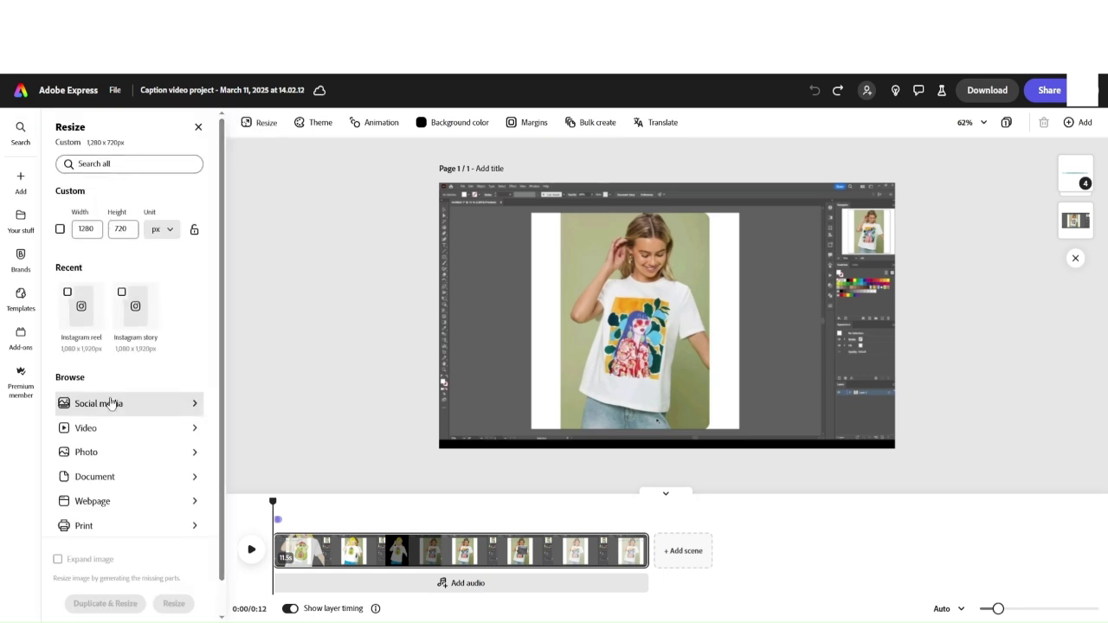
{"action": "left_click", "coordinate": [136, 407]}
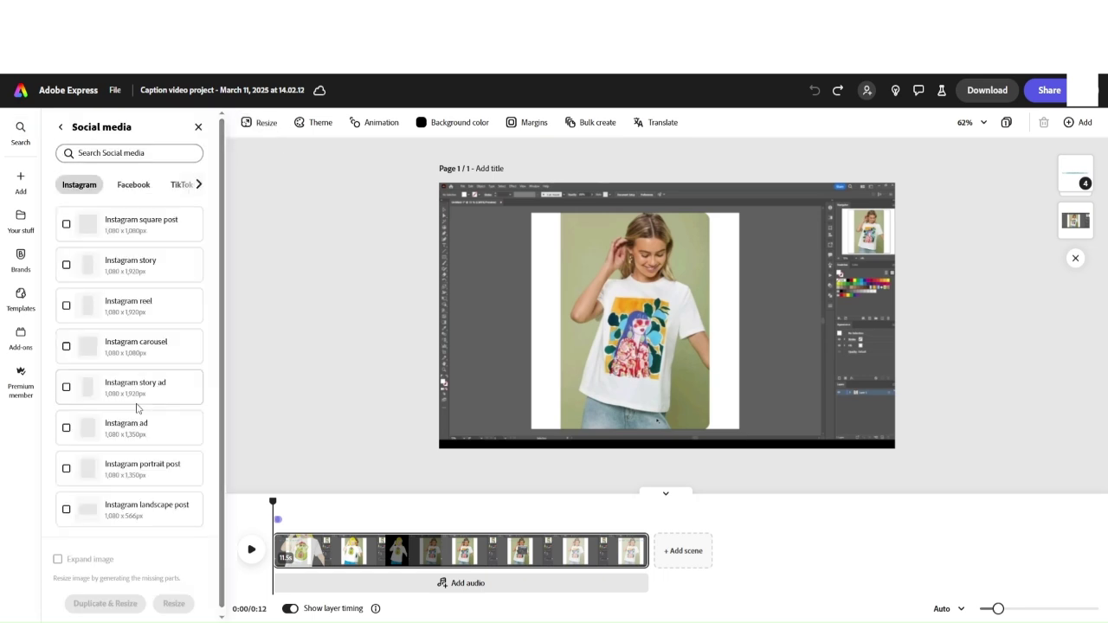
{"action": "left_click", "coordinate": [57, 127]}
{"action": "left_click", "coordinate": [96, 431]}
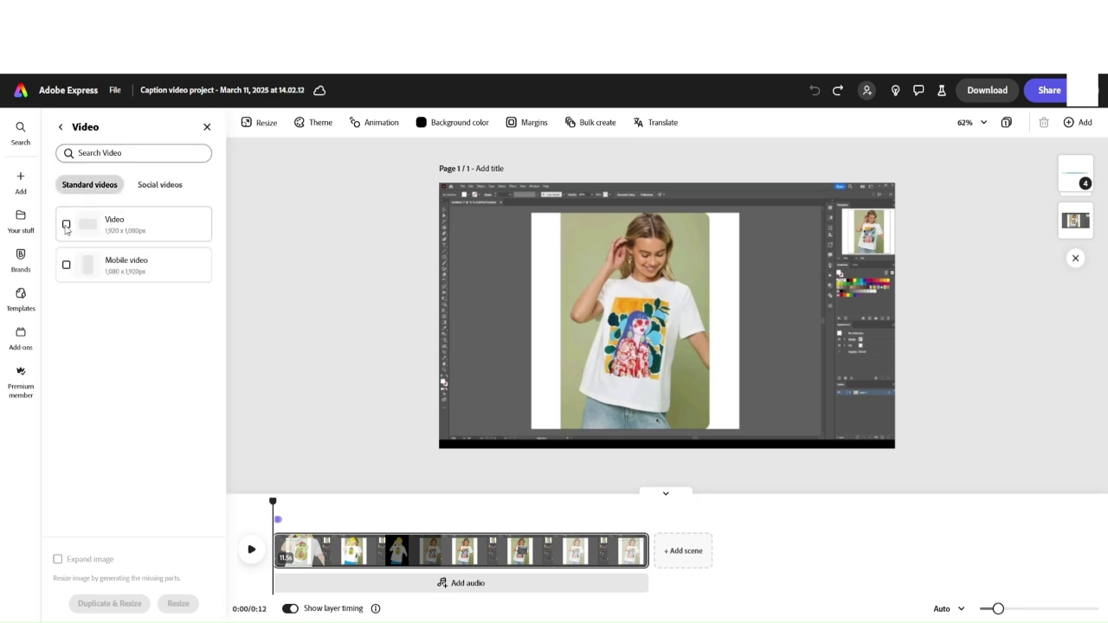
{"action": "left_click", "coordinate": [125, 408]}
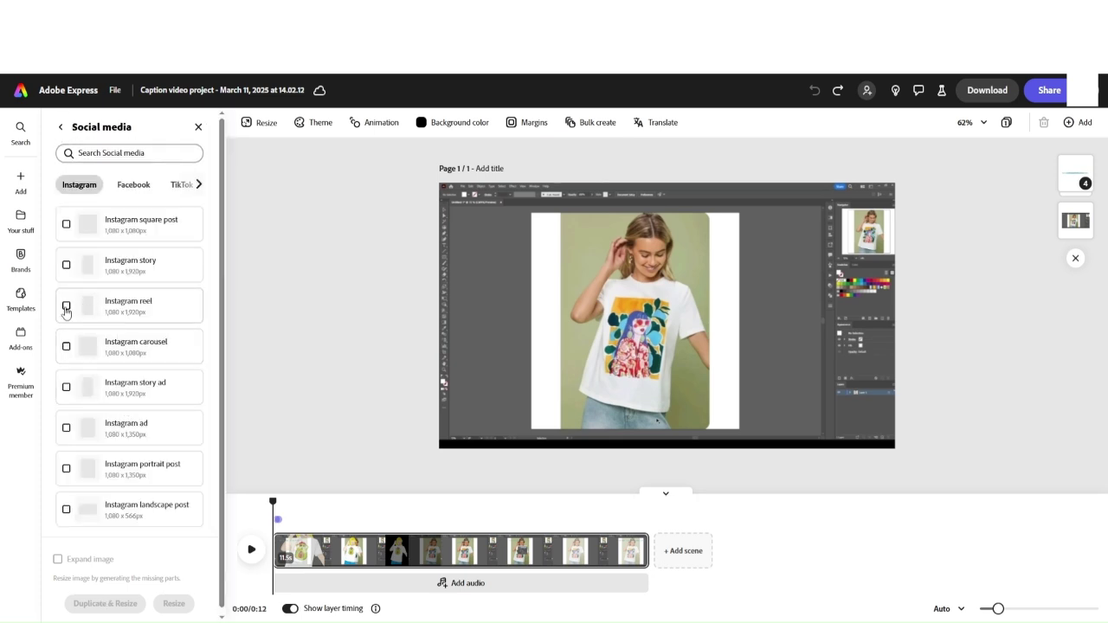
{"action": "left_click", "coordinate": [169, 604]}
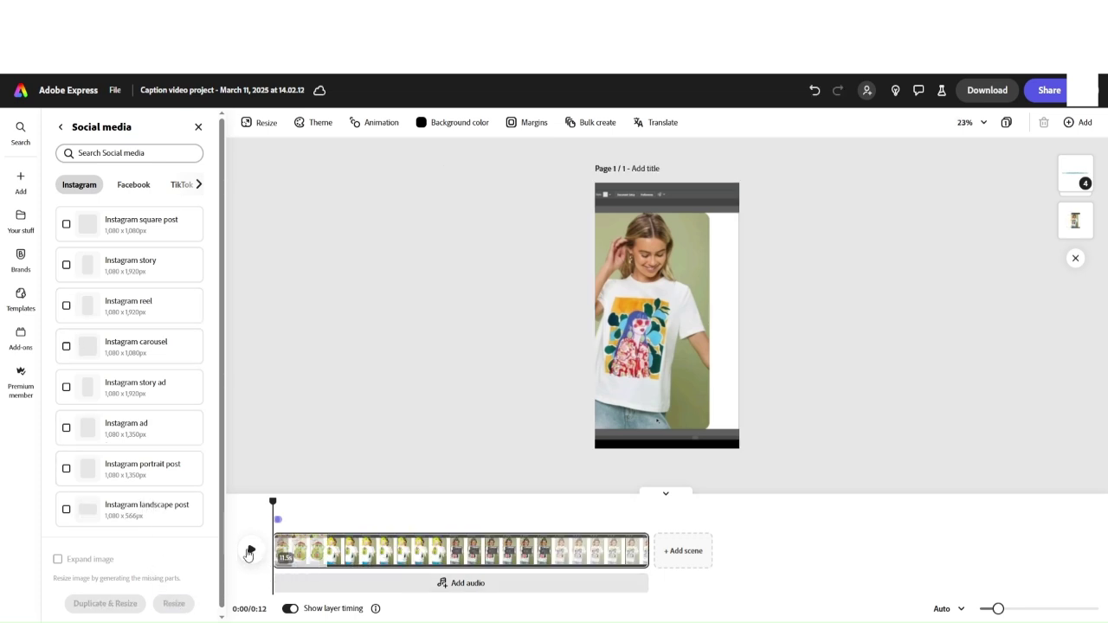
Step: Play the resized reel to preview it, then select the caption group
{"action": "left_click", "coordinate": [249, 552]}
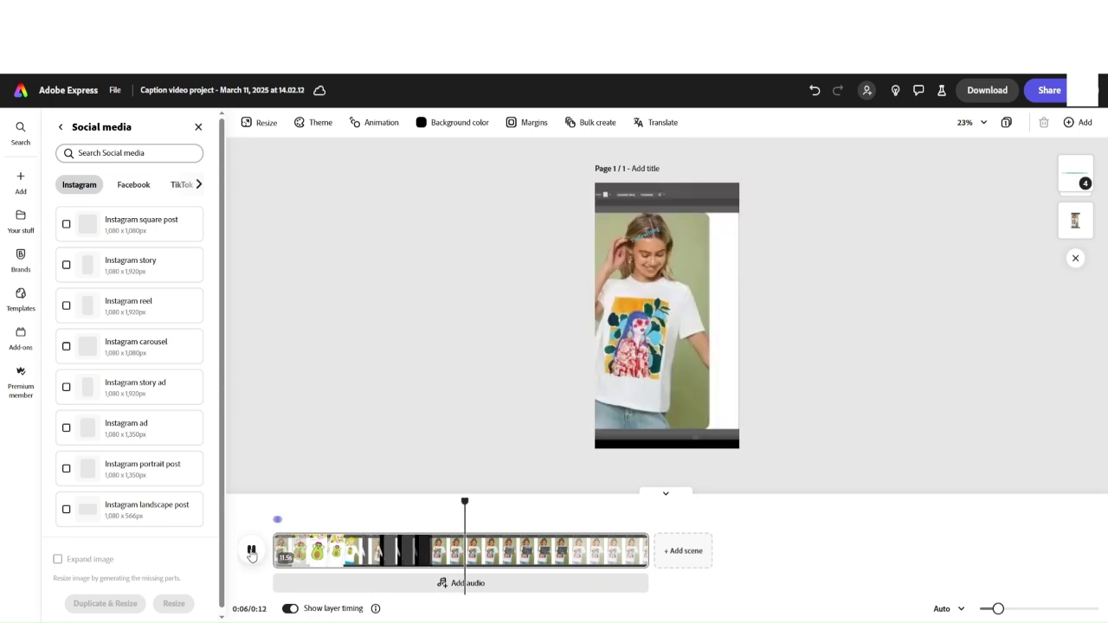
{"action": "left_click", "coordinate": [251, 553]}
{"action": "left_click", "coordinate": [1076, 170]}
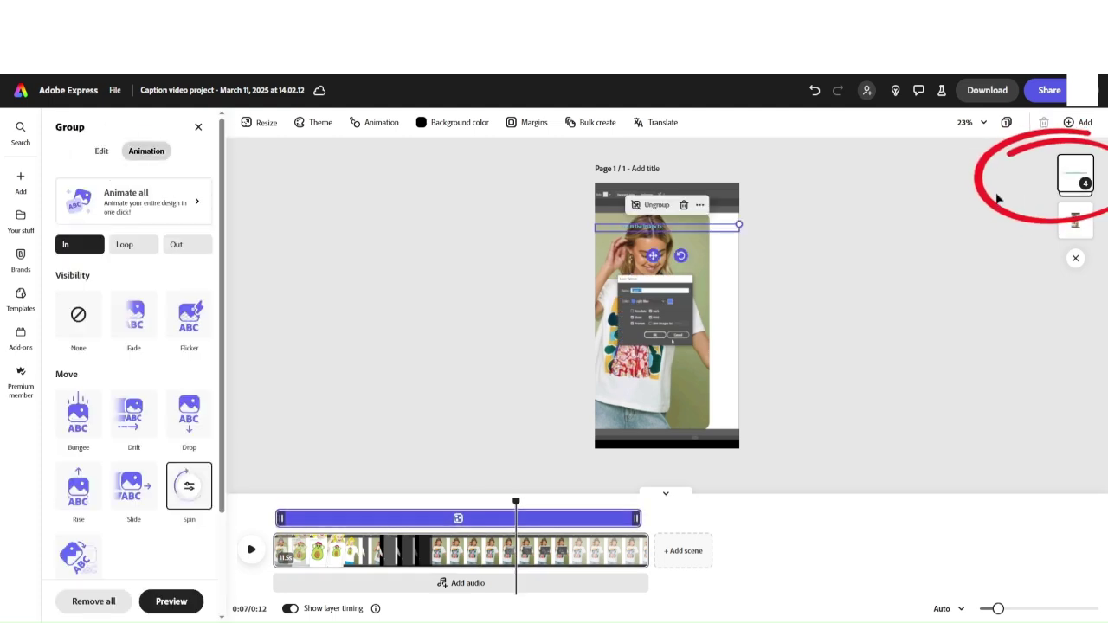